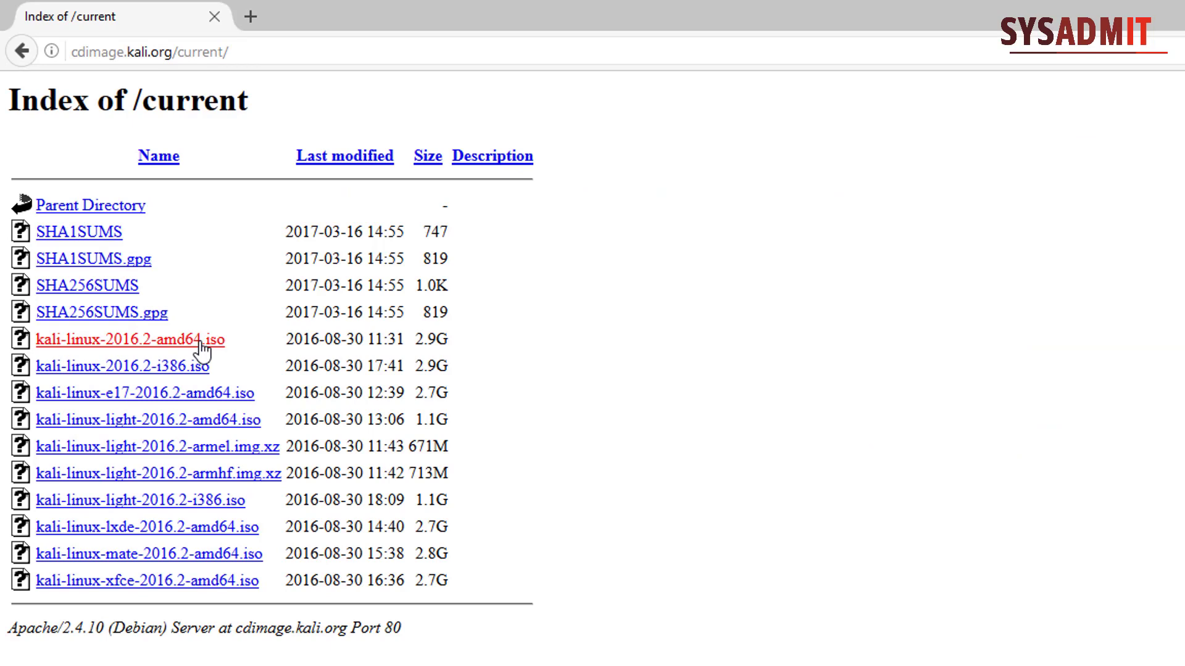
Download the kali-linux-2016.2-amd64.iso image from the Kali index and save it as a file.
{"action": "left_click", "coordinate": [201, 343]}
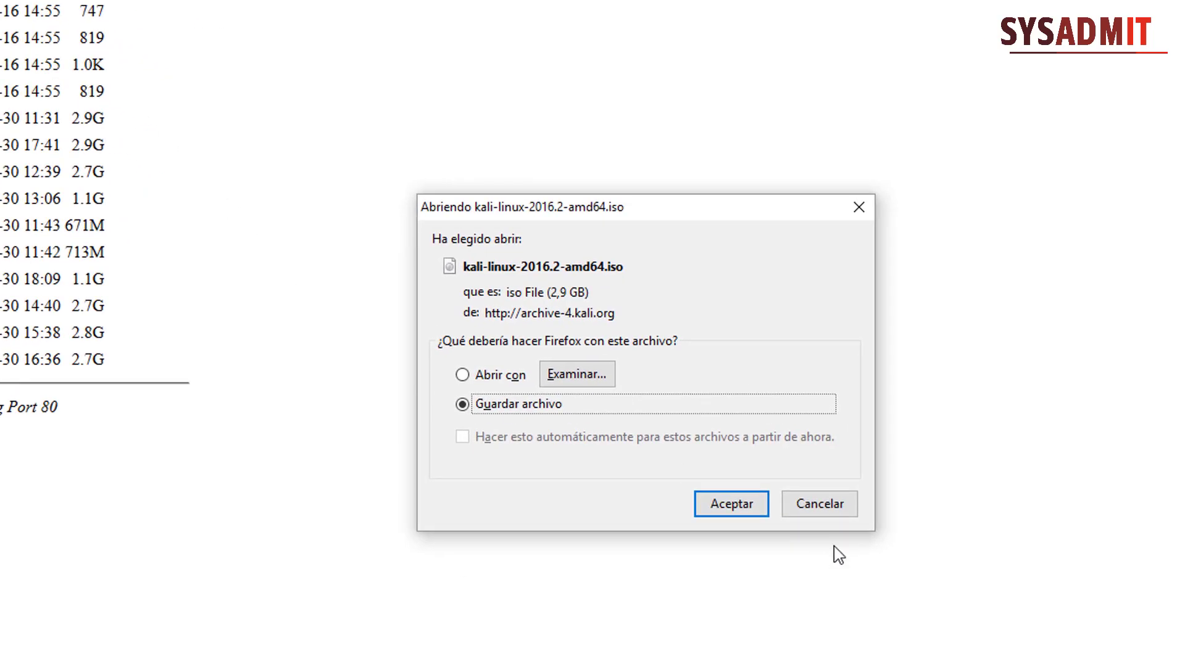
{"action": "left_click", "coordinate": [777, 543]}
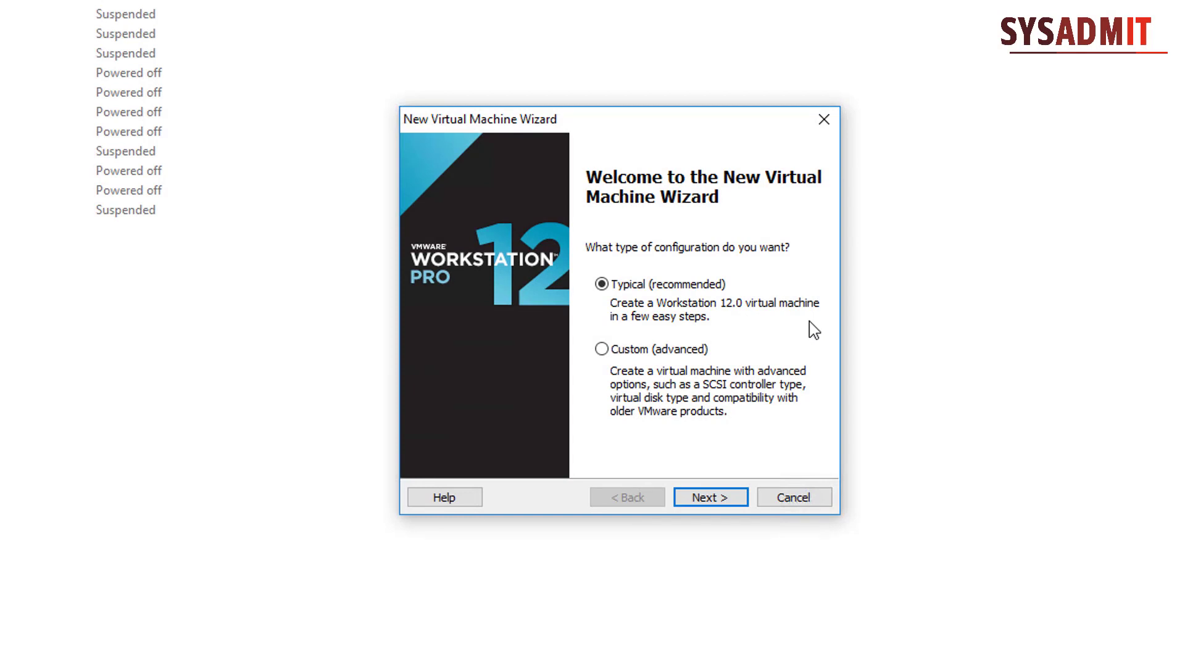
Start a Typical virtual machine configuration and choose to install the operating system later.
{"action": "left_click", "coordinate": [733, 500]}
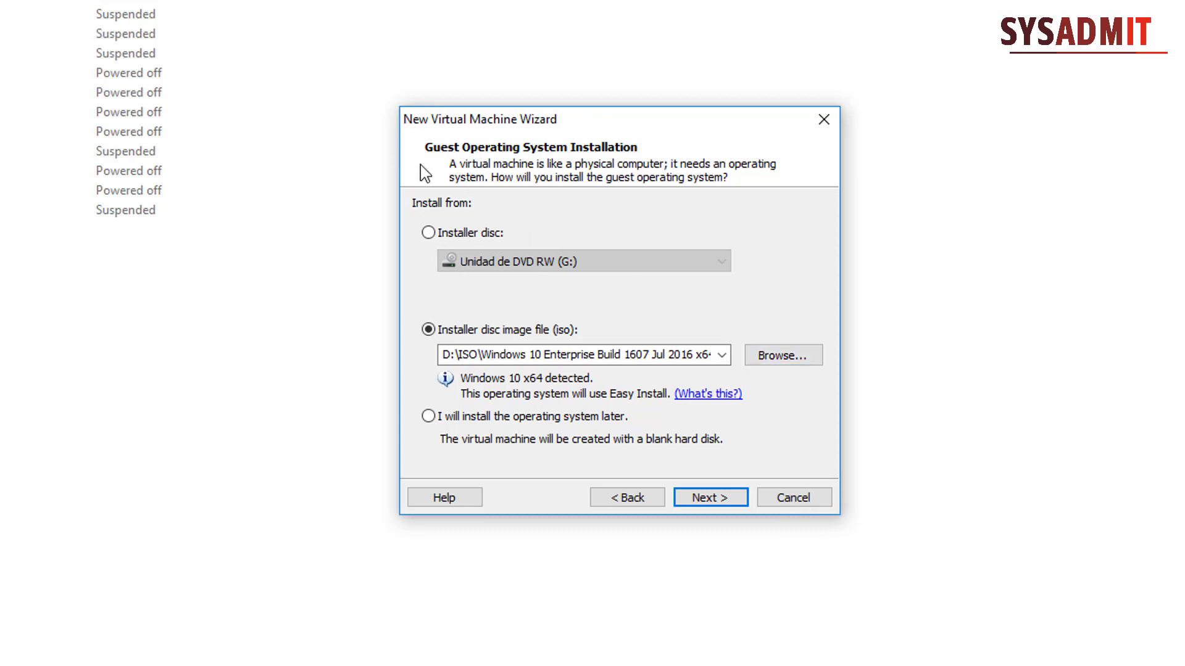
{"action": "left_click", "coordinate": [491, 418]}
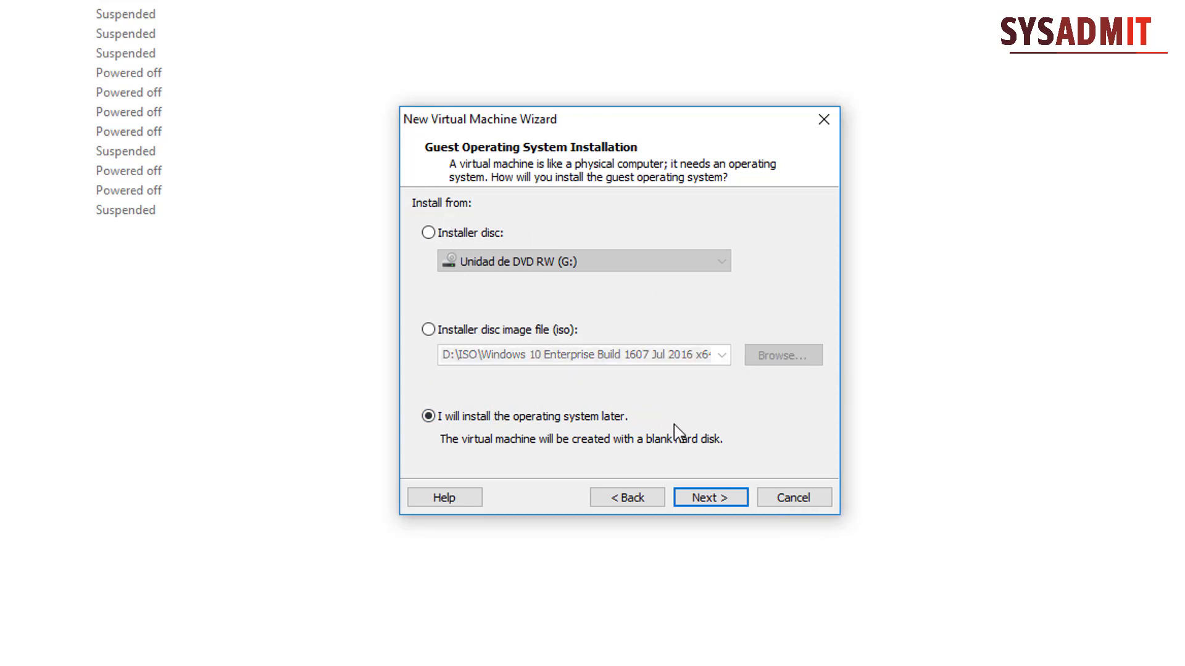
{"action": "left_click", "coordinate": [703, 510]}
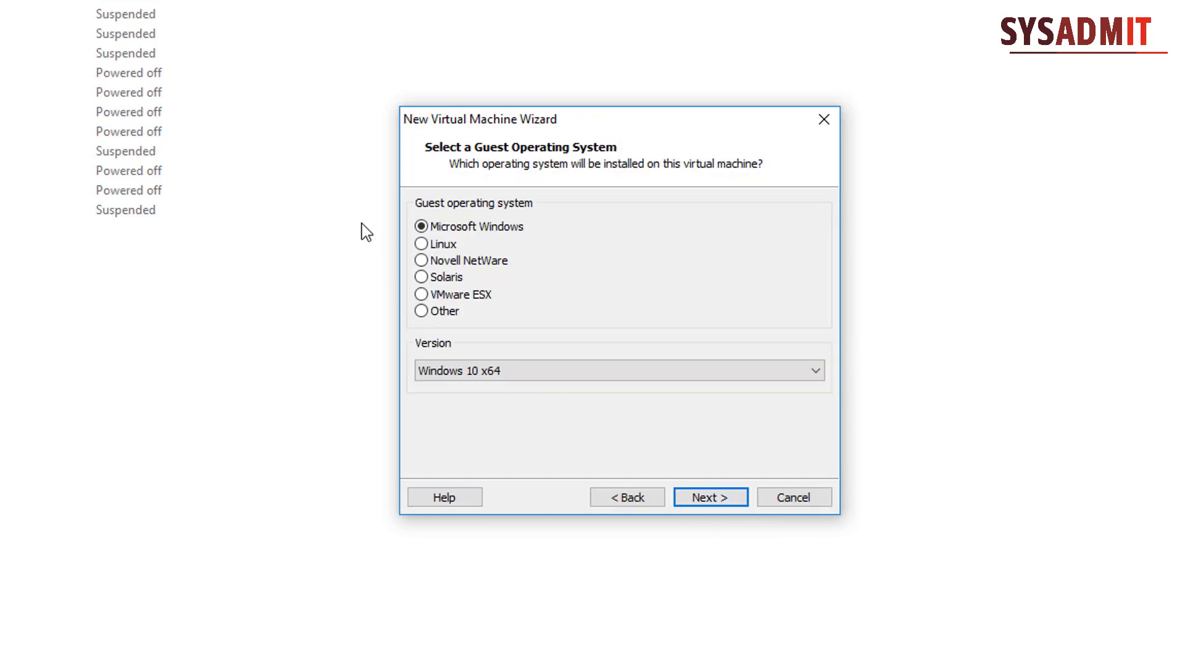
Set the guest operating system to Linux, version Debian 8.x 64-bit.
{"action": "left_click", "coordinate": [439, 246]}
{"action": "left_click", "coordinate": [567, 373]}
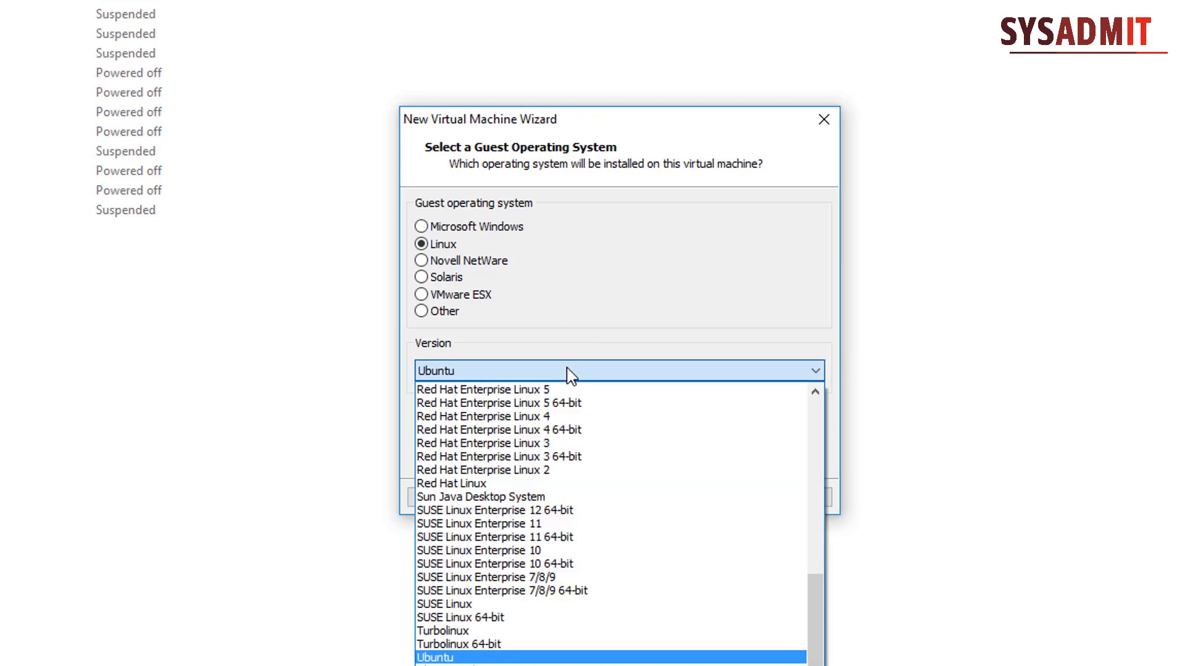
{"action": "scroll", "coordinate": [537, 484], "scroll_direction": "up", "scroll_amount": 6}
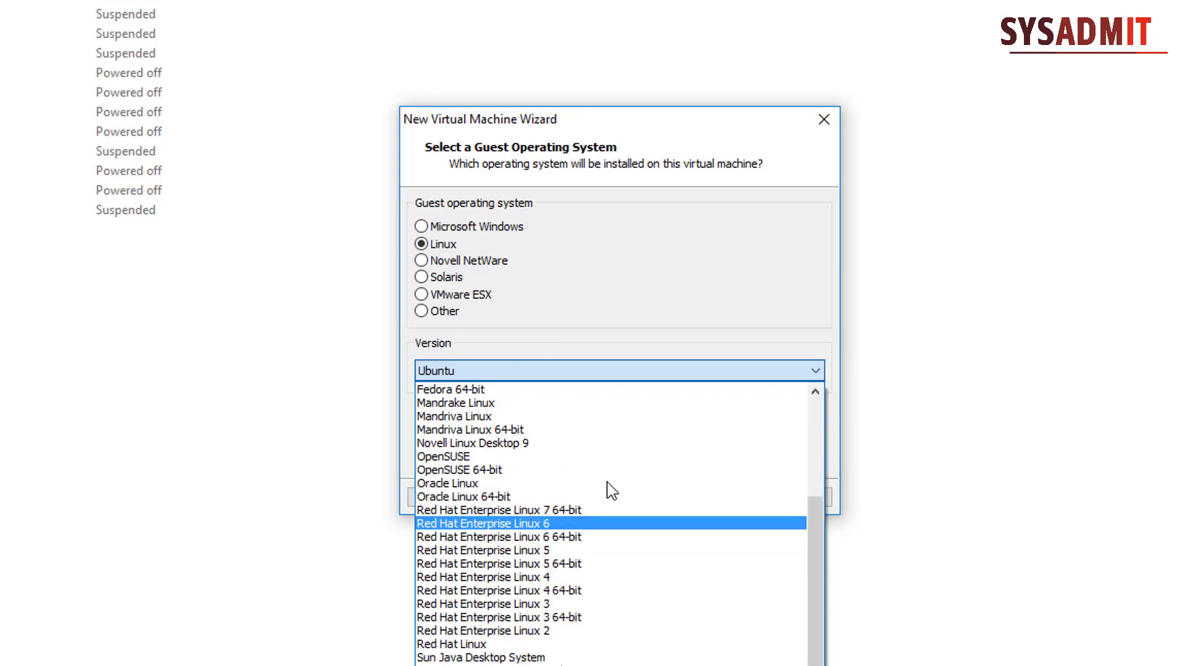
{"action": "scroll", "coordinate": [610, 490], "scroll_direction": "up", "scroll_amount": 2}
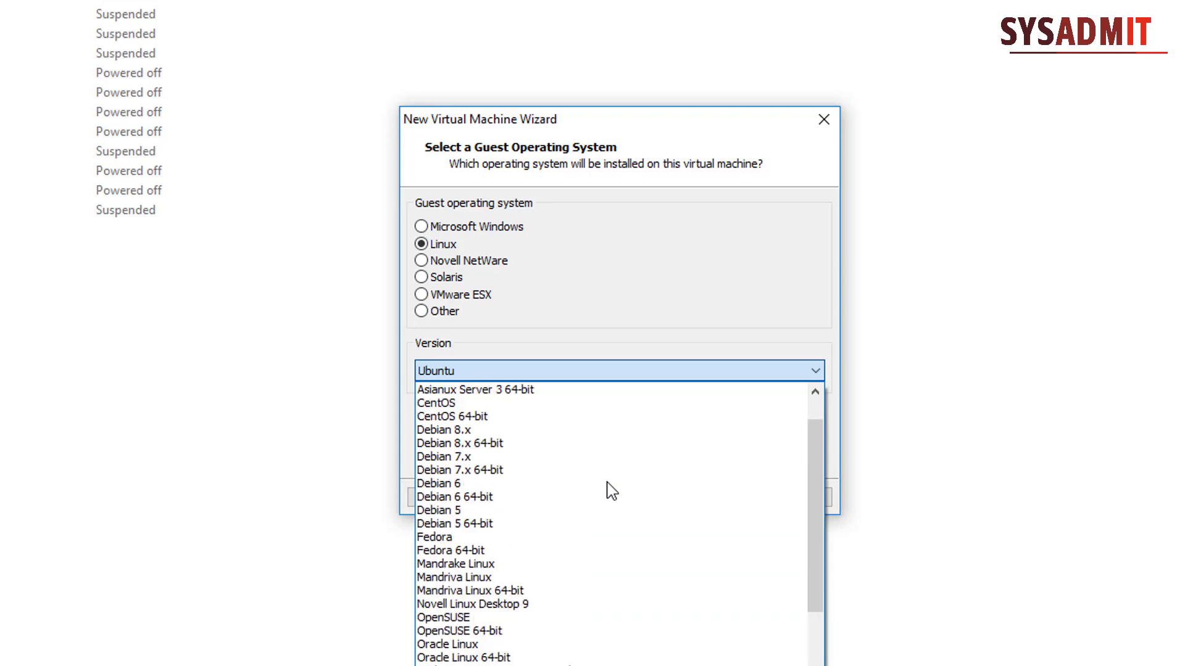
{"action": "left_click", "coordinate": [574, 444]}
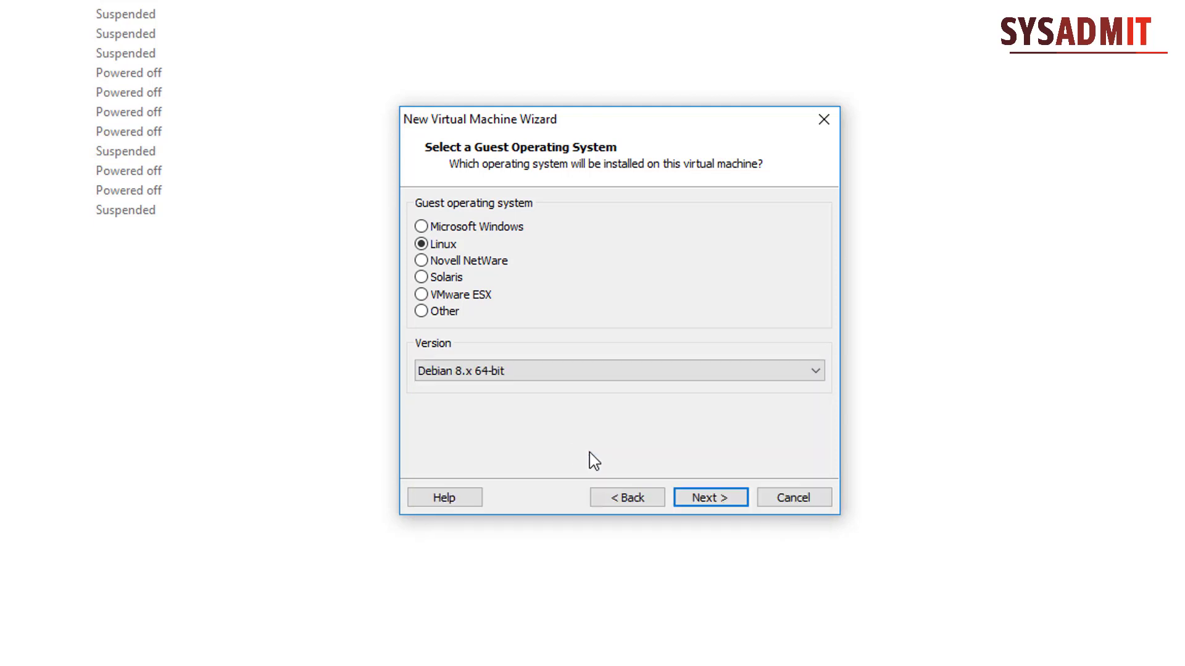
{"action": "left_click", "coordinate": [728, 501]}
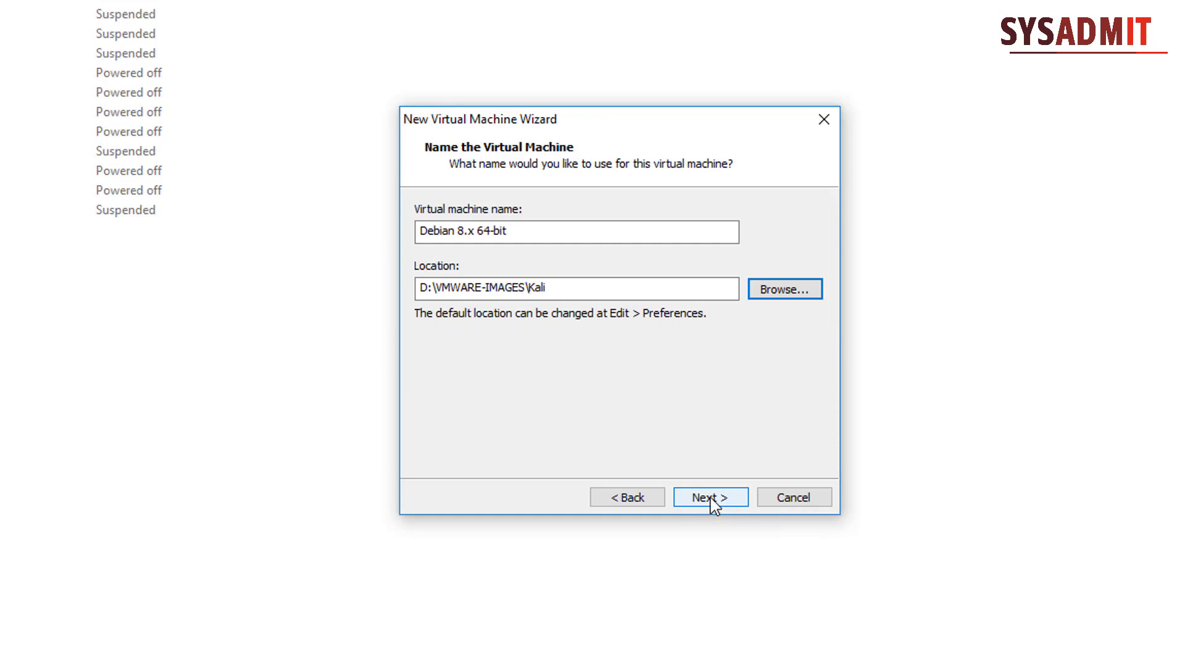
Accept the machine name and the D:\VMWARE-IMAGES\Kali location, and specify a 60 GB virtual disk stored as a single file.
{"action": "left_click", "coordinate": [711, 498]}
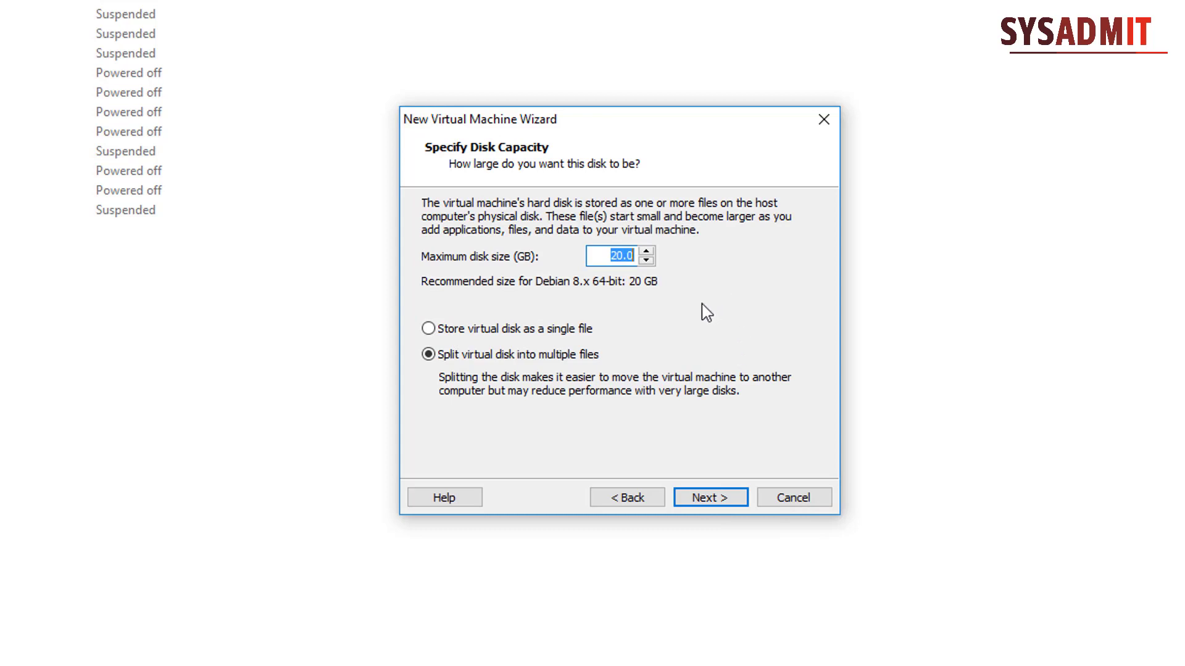
{"action": "type", "text": "60"}
{"action": "left_click", "coordinate": [450, 329]}
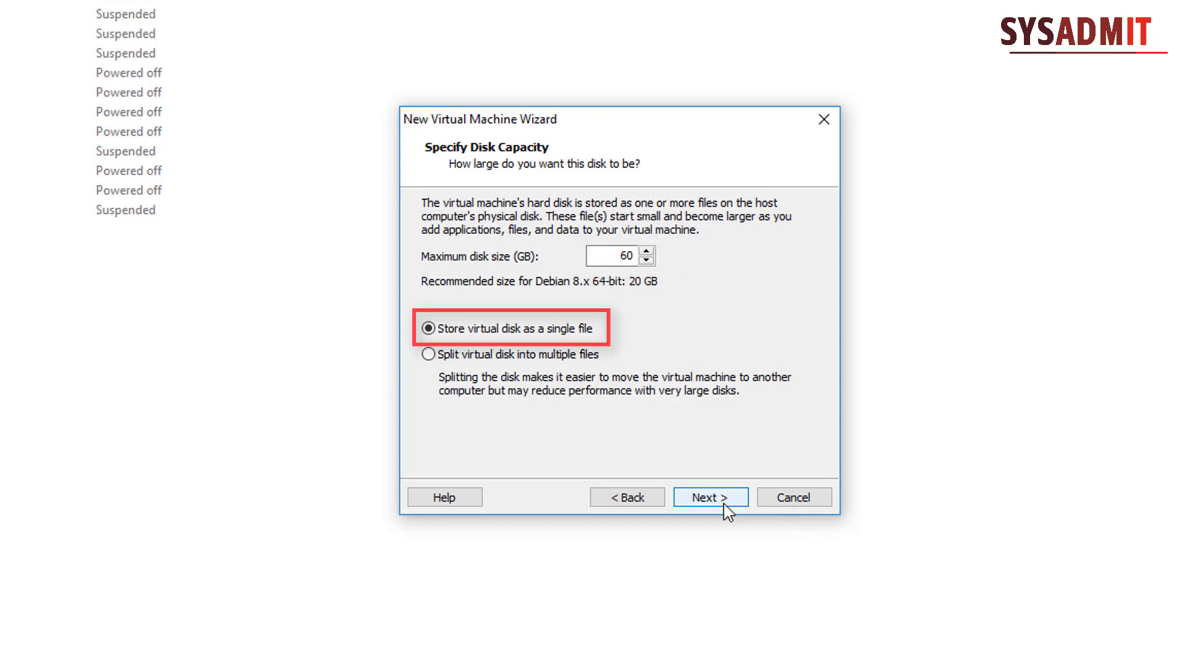
{"action": "left_click", "coordinate": [726, 505]}
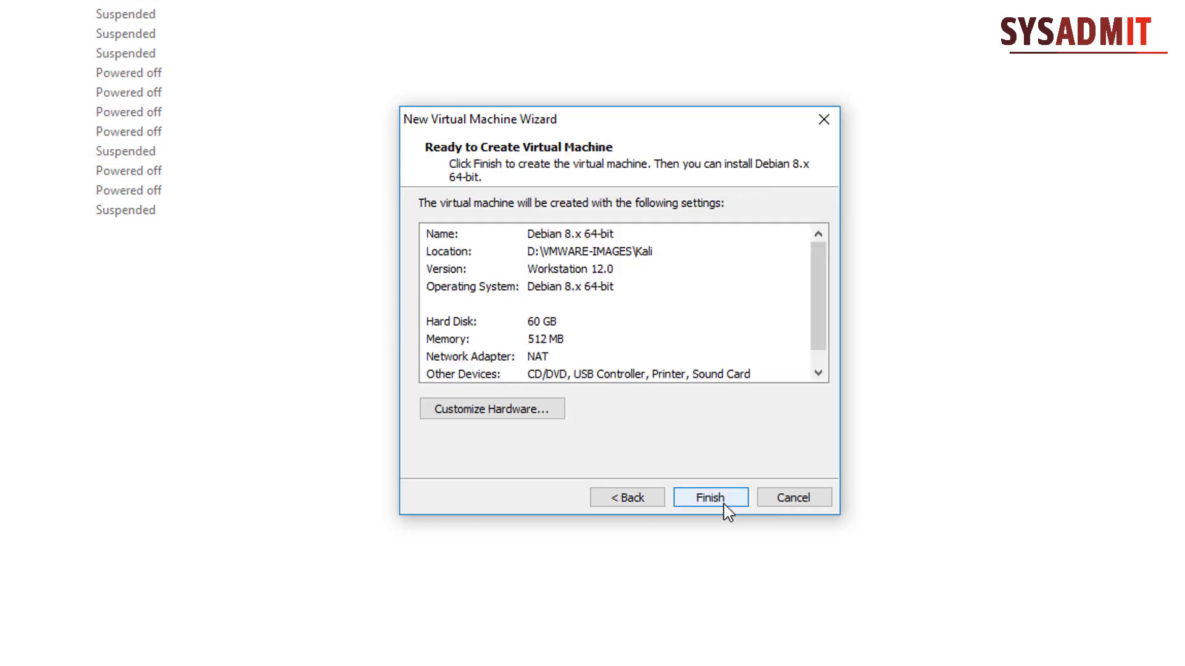
Customize the virtual machine's hardware by setting its memory to 2048 MB.
{"action": "left_click", "coordinate": [525, 415]}
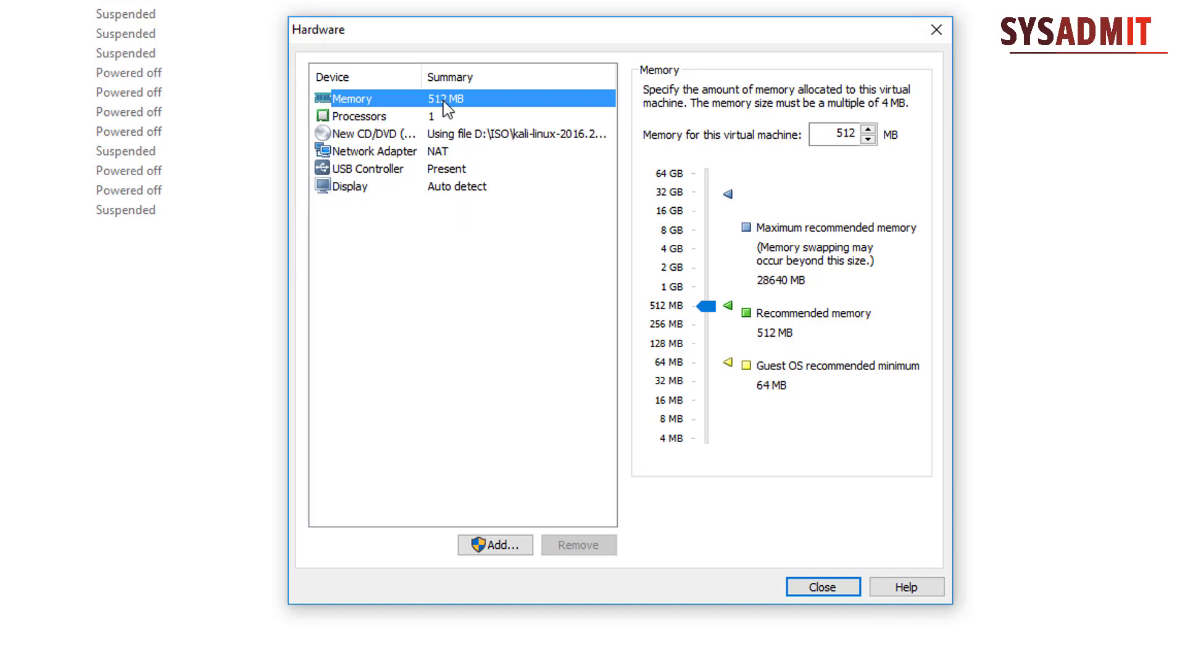
{"action": "double_click", "coordinate": [844, 134]}
{"action": "type", "text": "20"}
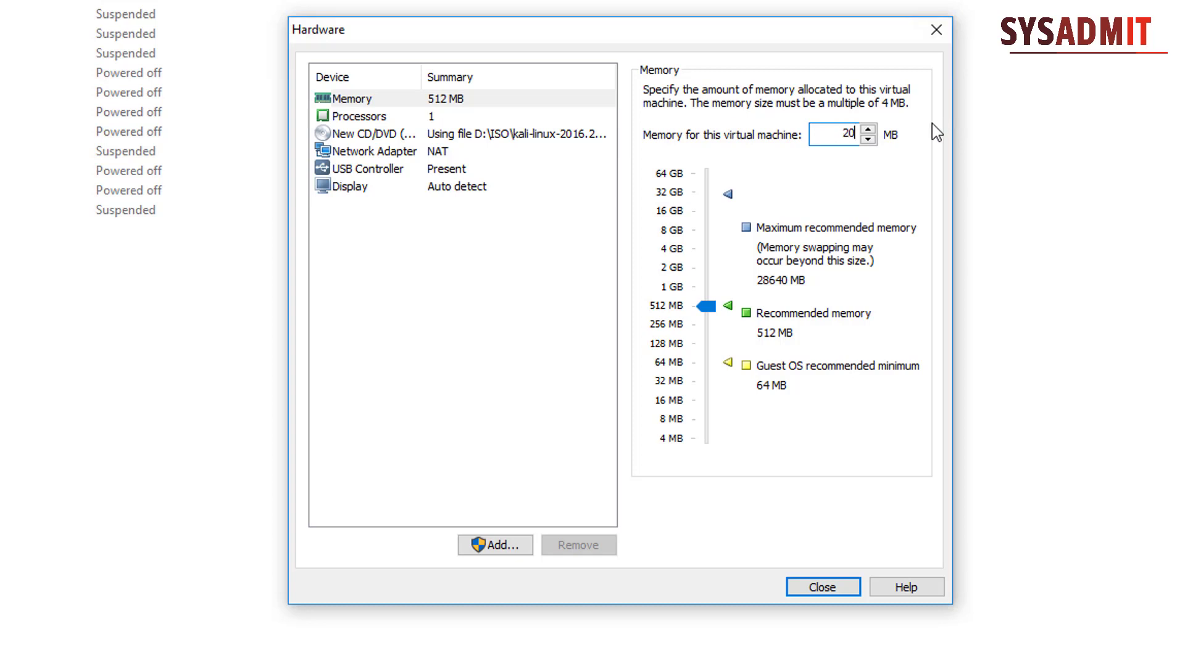
{"action": "type", "text": "48"}
Set the number of cores per processor to 2.
{"action": "left_click", "coordinate": [384, 119]}
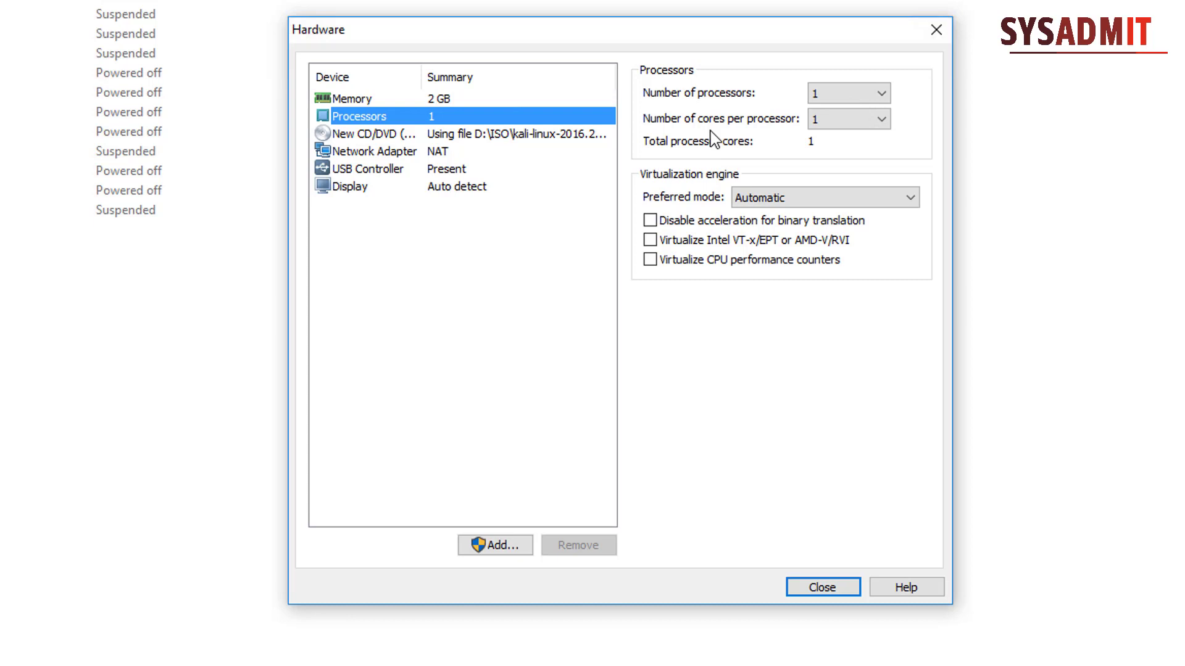
{"action": "left_click", "coordinate": [866, 125]}
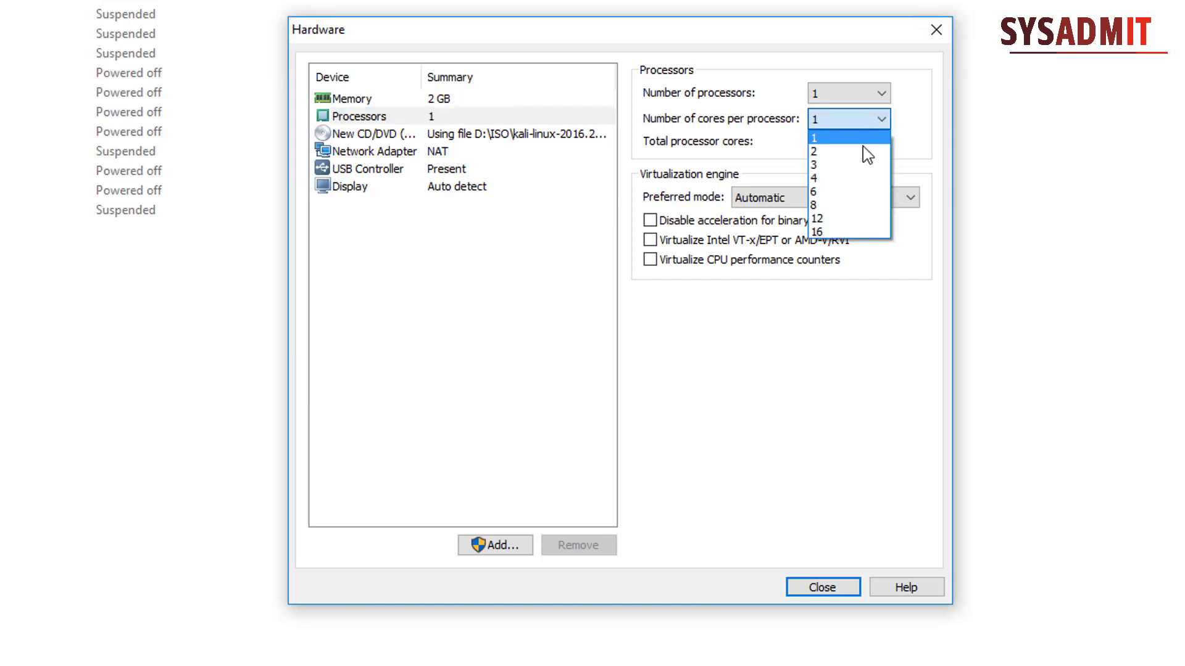
{"action": "left_click", "coordinate": [866, 158]}
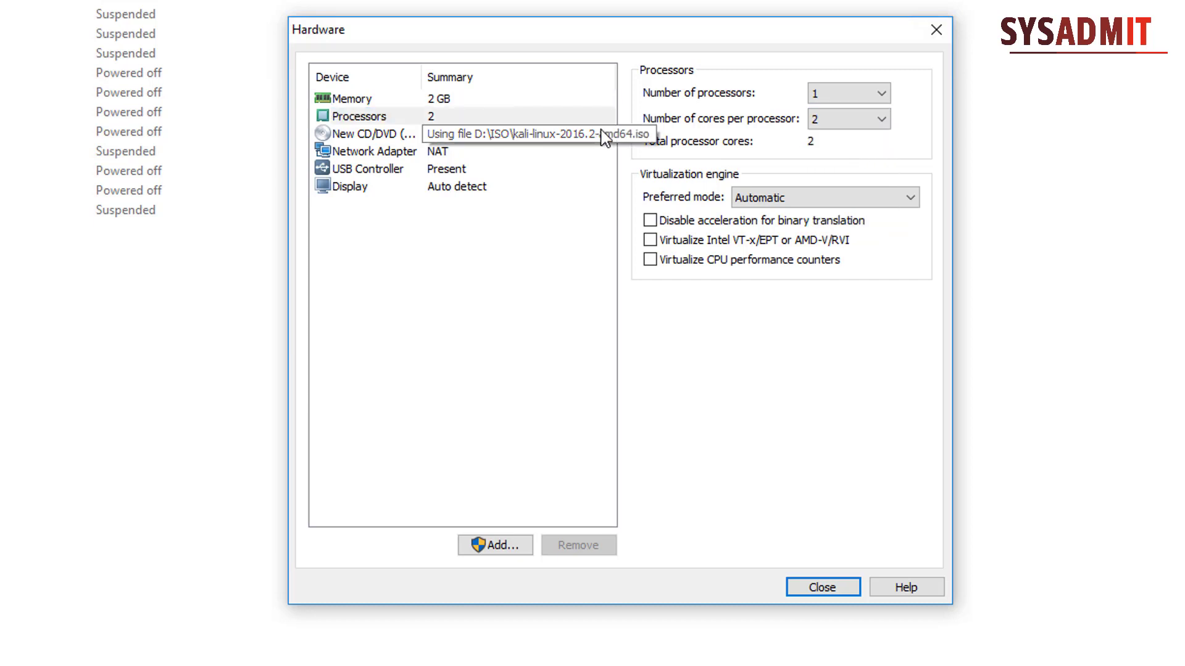
Set the network adapter to Bridged and remove the sound card from the hardware list.
{"action": "left_click", "coordinate": [463, 152]}
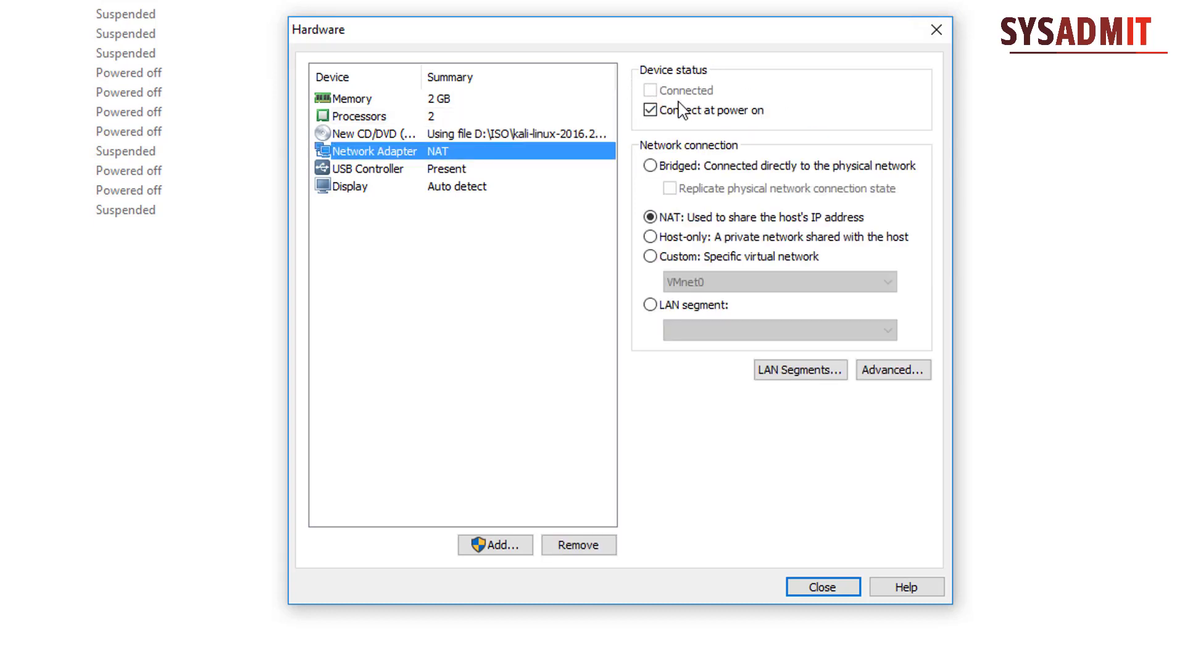
{"action": "left_click", "coordinate": [708, 171]}
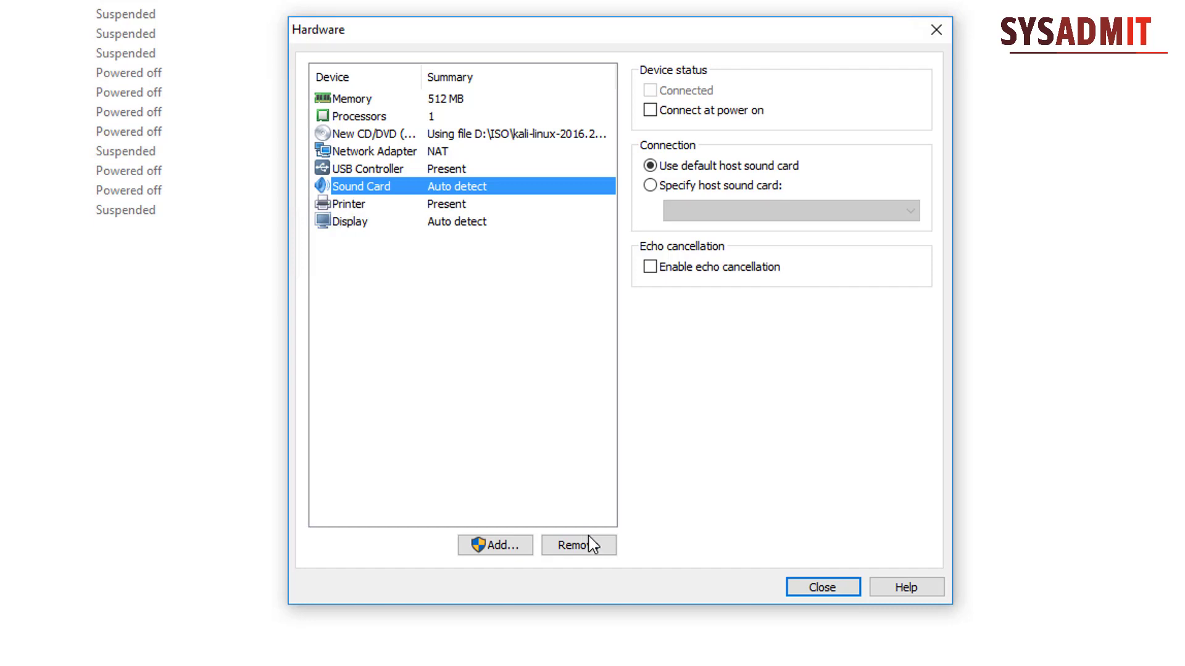
{"action": "left_click", "coordinate": [585, 543]}
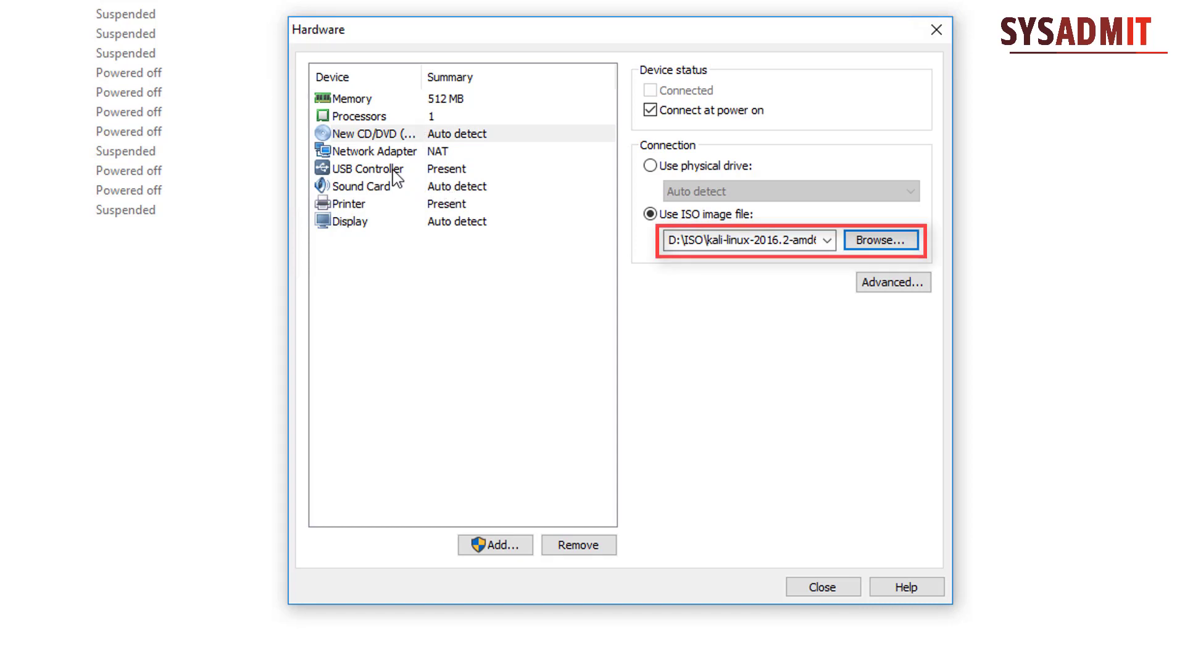
Finish creating the virtual machine with the customized hardware and power it on.
{"action": "left_click", "coordinate": [809, 588]}
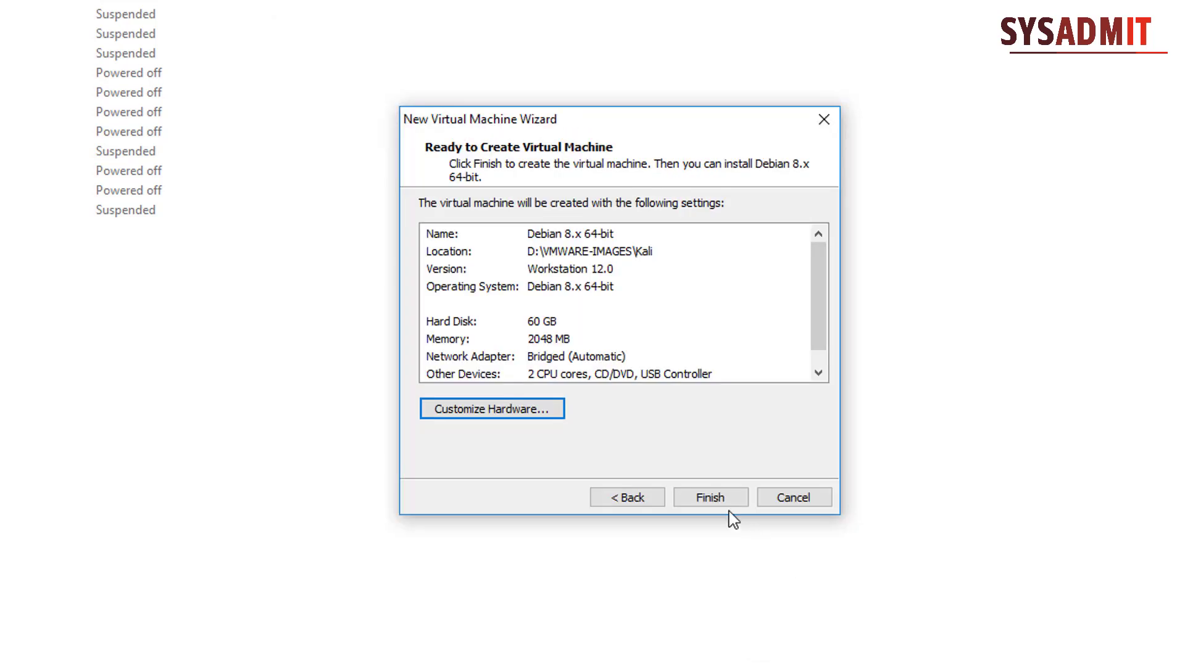
{"action": "left_click", "coordinate": [710, 498]}
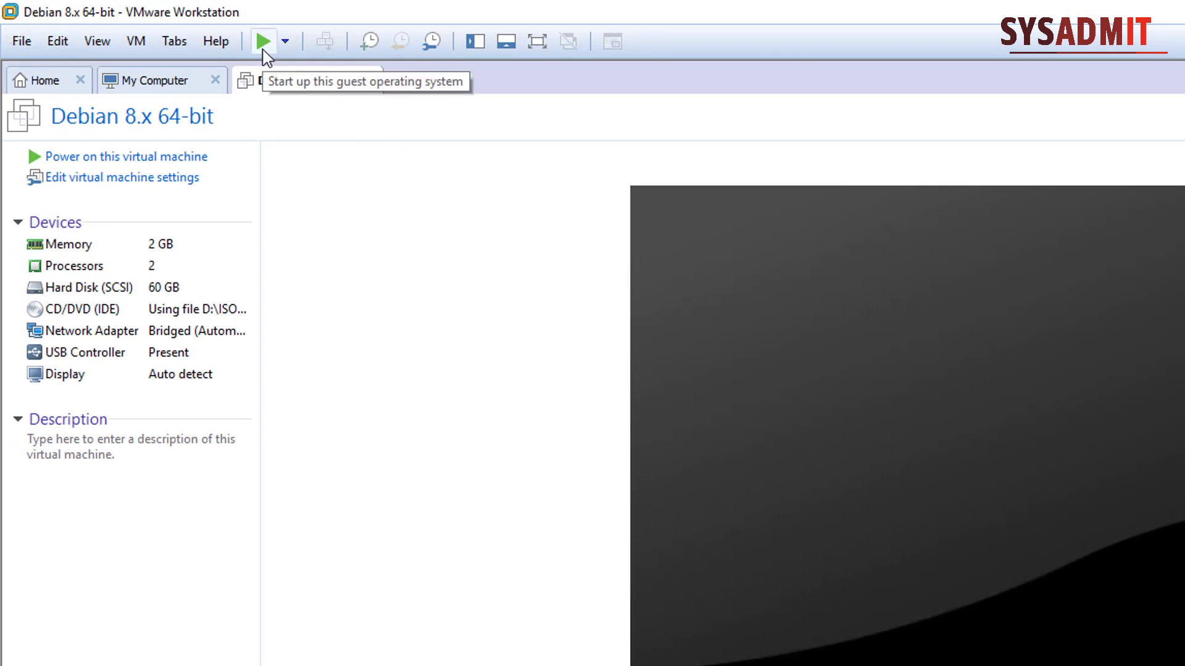
{"action": "left_click", "coordinate": [205, 159]}
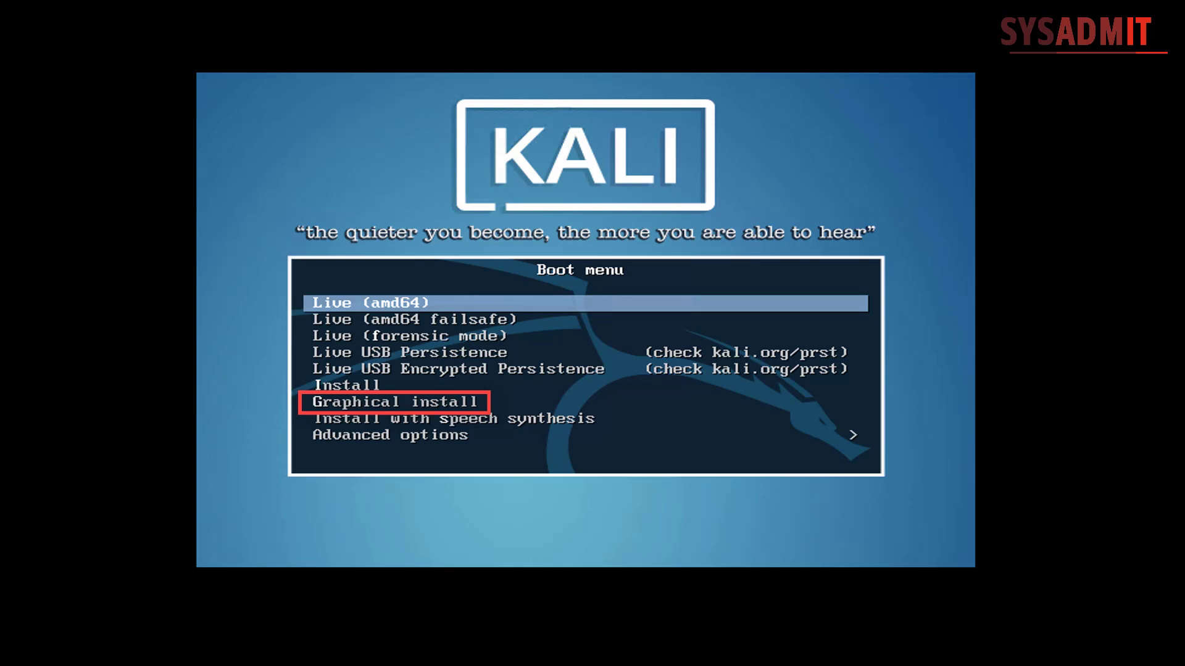
Start the Graphical install option from the Kali boot menu.
{"action": "key", "text": "Down"}
{"action": "key", "text": "Down"}
{"action": "key", "text": "Down"}
{"action": "key", "text": "Down"}
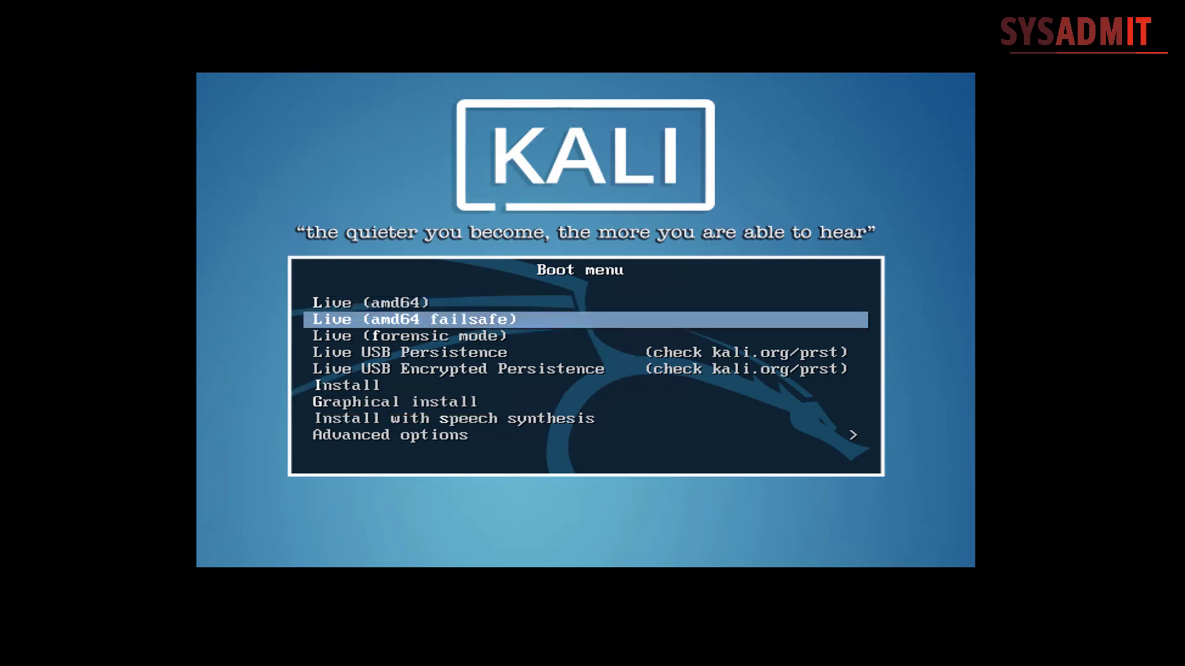
{"action": "key", "text": "Down"}
{"action": "key", "text": "Down"}
{"action": "key", "text": "Return"}
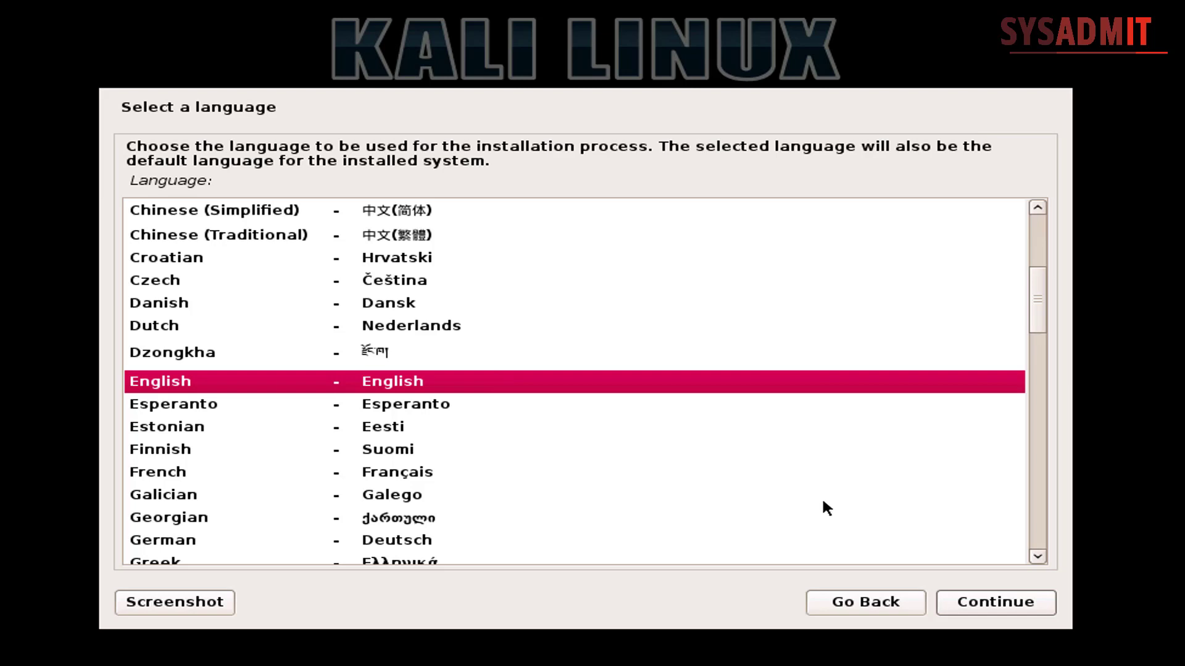
Use English as the installation language, confirm the location and base the locale on United States (en_US.UTF-8).
{"action": "left_click", "coordinate": [966, 602]}
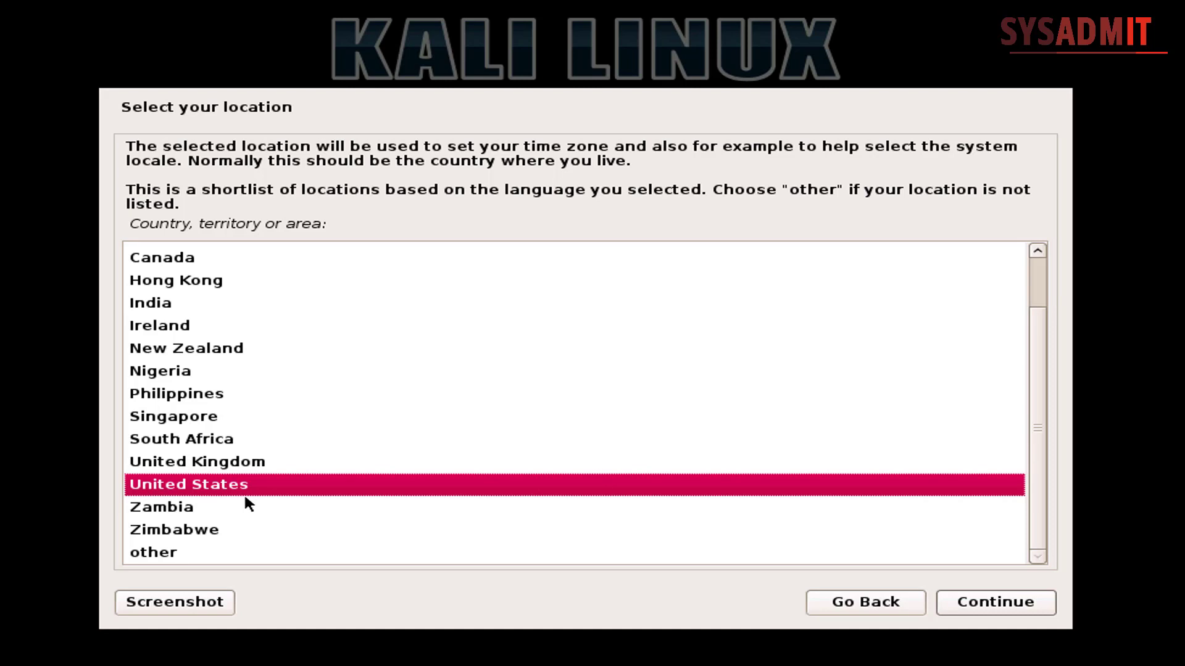
{"action": "left_click", "coordinate": [964, 599]}
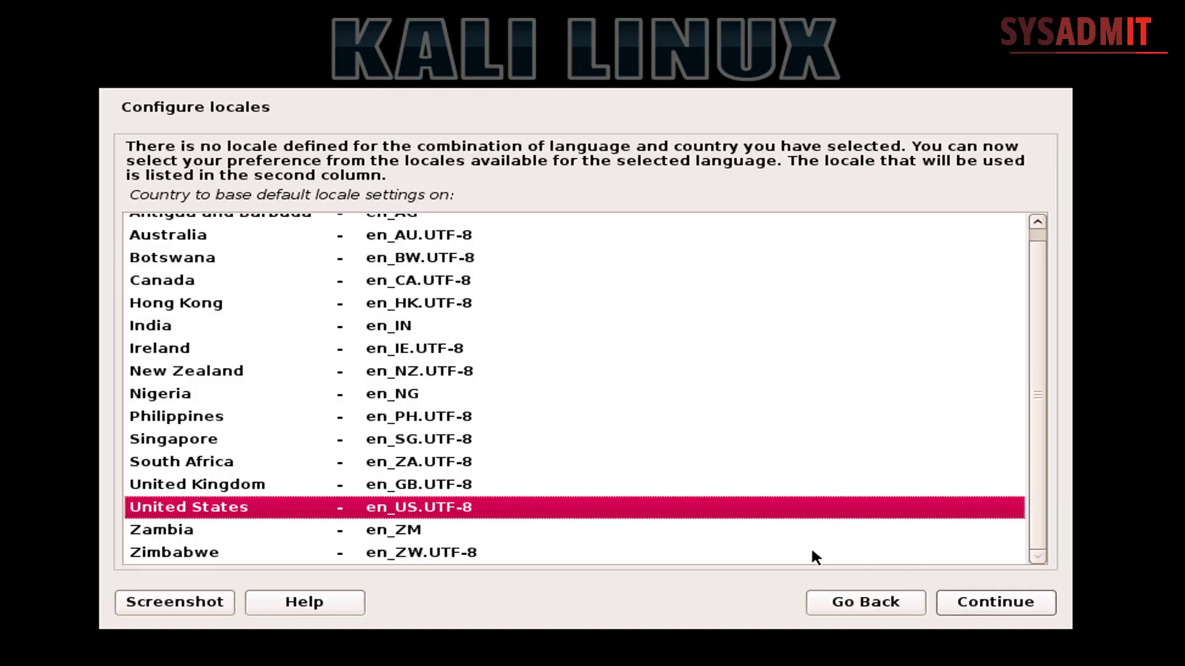
{"action": "key", "text": "Return"}
Select the Spanish keymap and accept kali as the system's hostname.
{"action": "scroll", "coordinate": [462, 443], "scroll_direction": "down", "scroll_amount": 20}
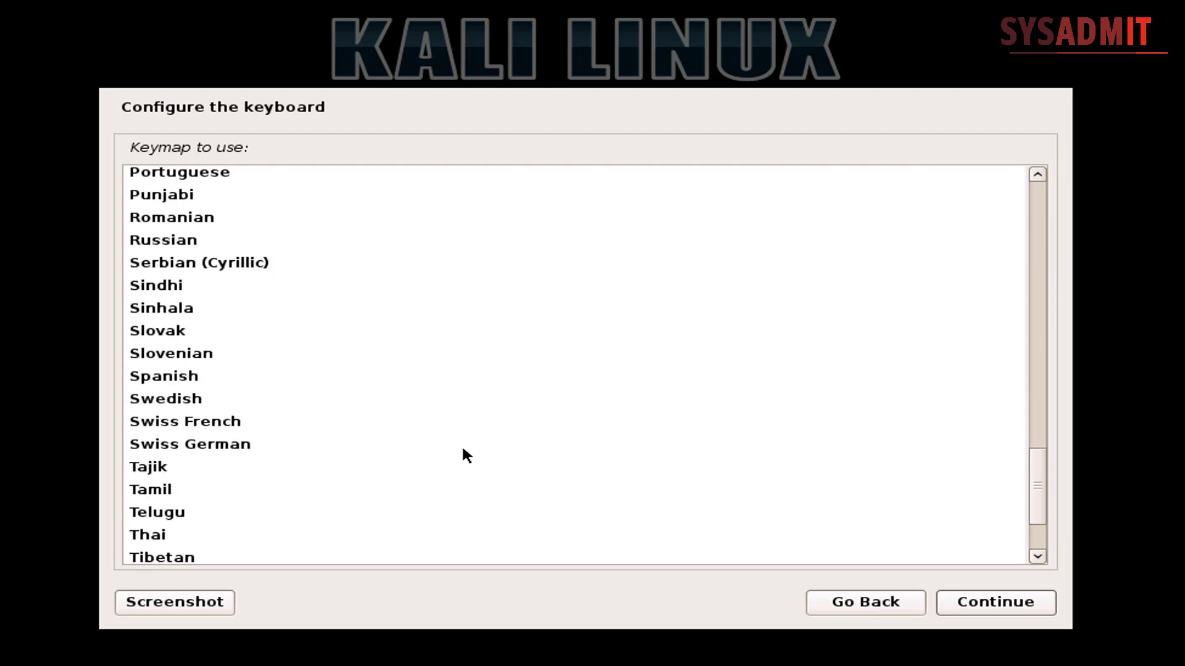
{"action": "left_click", "coordinate": [222, 374]}
{"action": "left_click", "coordinate": [1012, 600]}
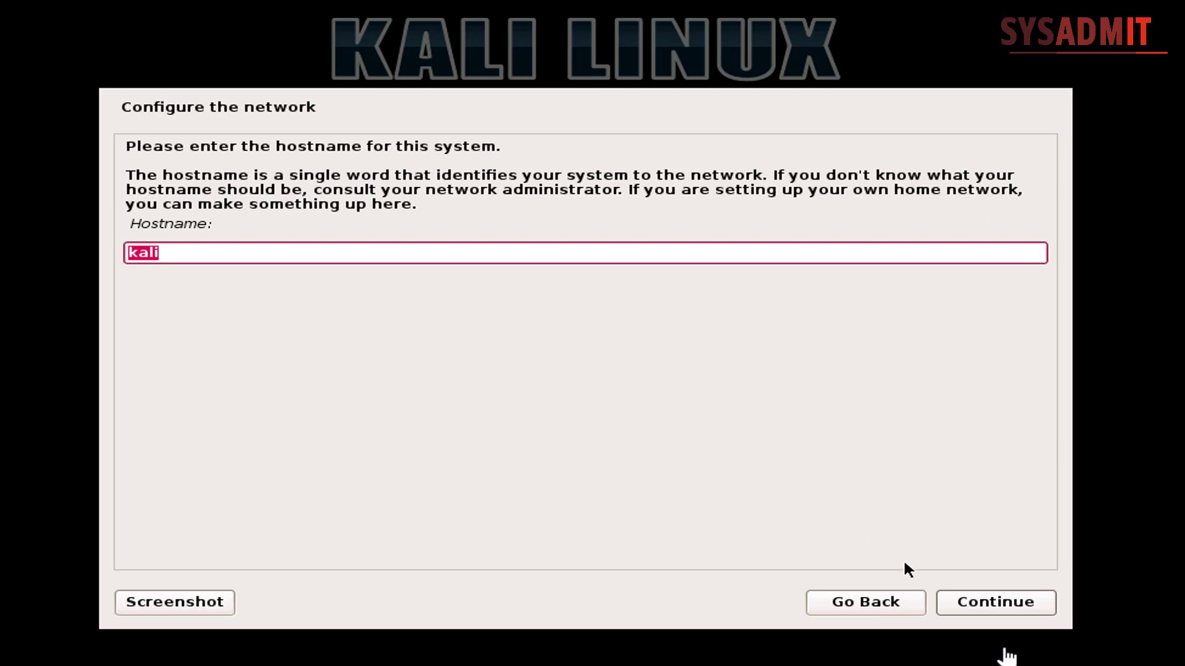
{"action": "left_click", "coordinate": [998, 604]}
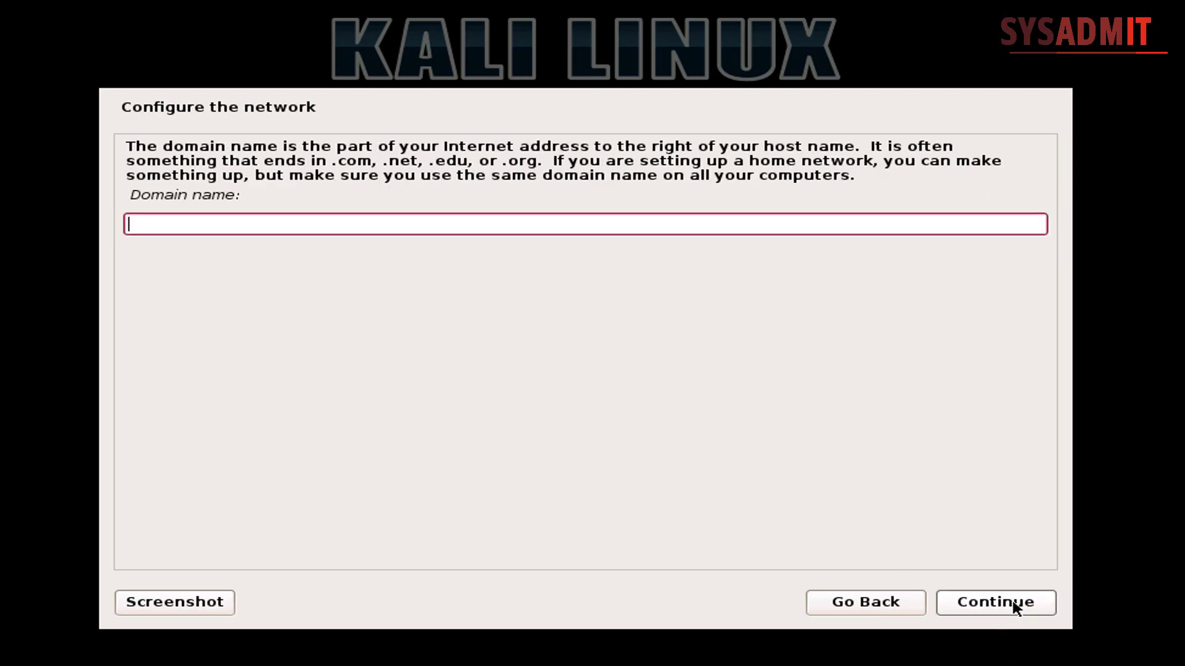